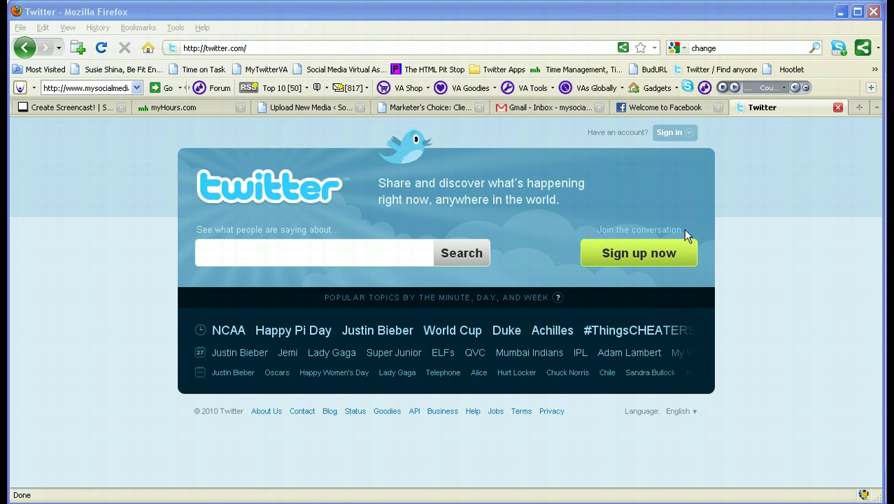
Step: Start a new Twitter account with Sign up now to open the empty signup form
{"action": "left_click", "coordinate": [644, 261]}
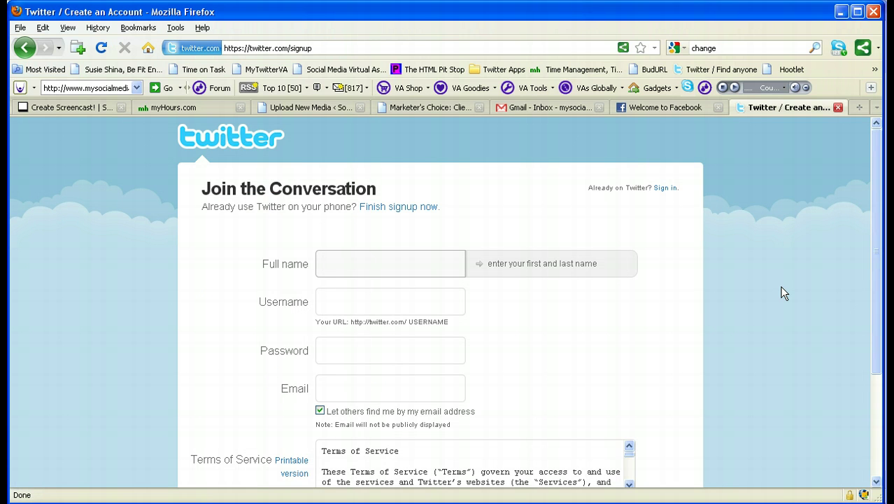
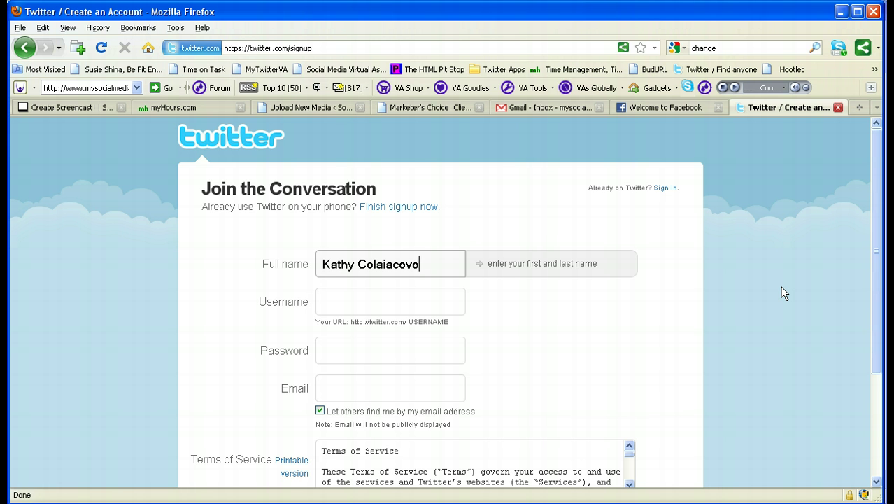
Step: Choose a username and insert an underscore into it so Twitter marks it ok
{"action": "left_click", "coordinate": [440, 302]}
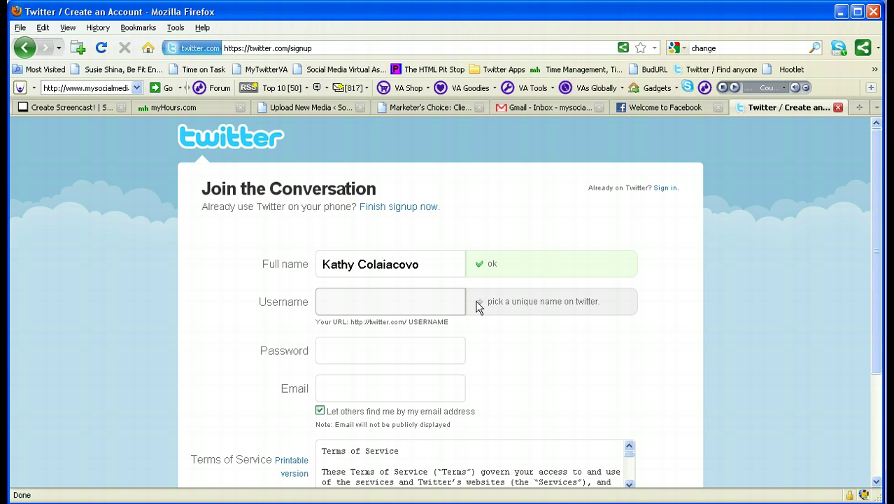
{"action": "type", "text": "testing1627"}
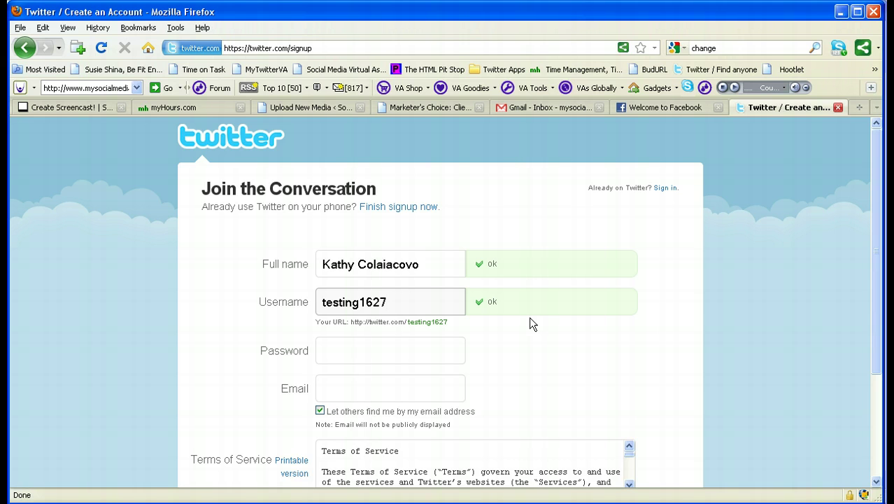
{"action": "left_click", "coordinate": [359, 298]}
{"action": "type", "text": "_"}
{"action": "left_click", "coordinate": [419, 351]}
Step: Enter a password rated Good and the account's Gmail address, correcting a typo
{"action": "type", "text": "••••••"}
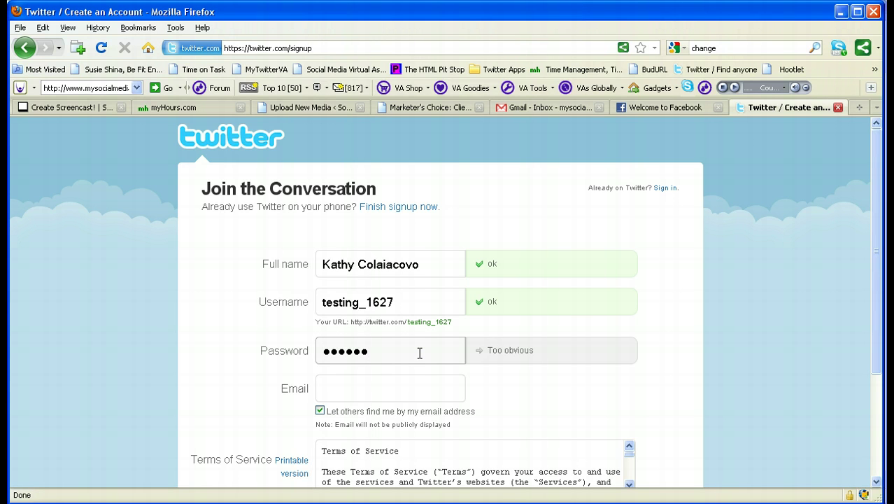
{"action": "type", "text": "•••"}
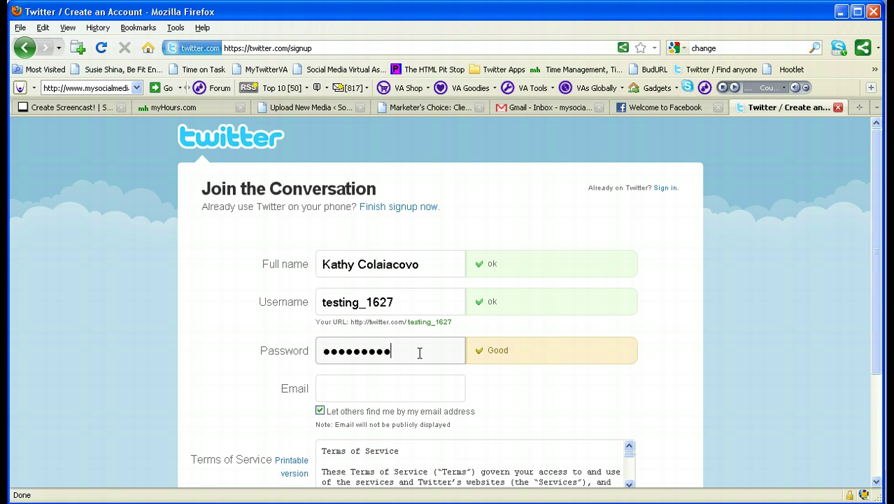
{"action": "left_click", "coordinate": [409, 386]}
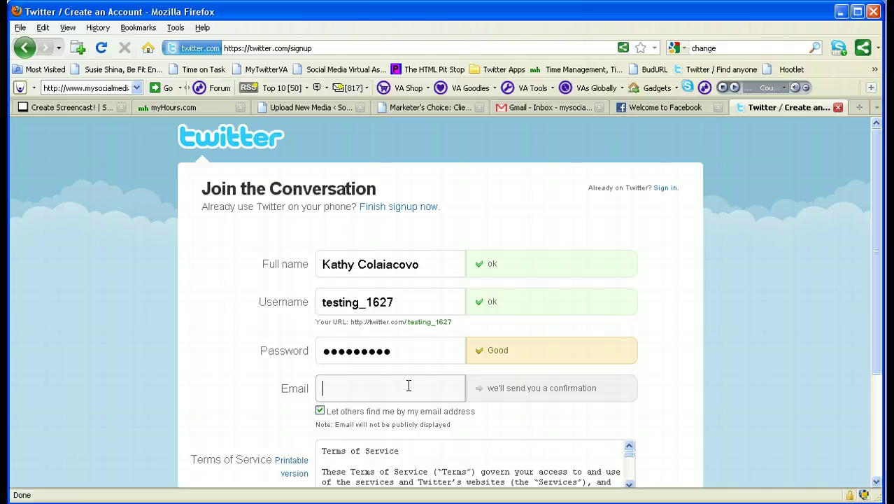
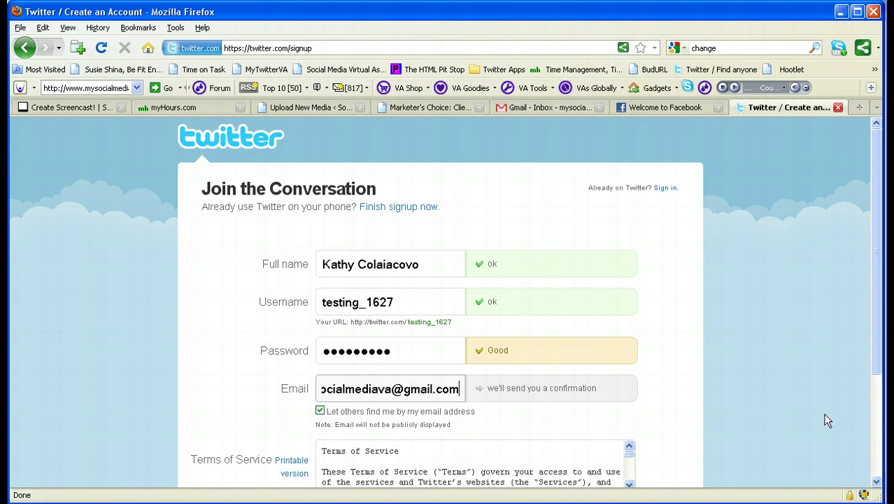
Step: Read the Terms of Service, submit the form, and decline RoboForm's save-login prompt
{"action": "scroll", "coordinate": [765, 400], "scroll_direction": "down", "scroll_amount": 2}
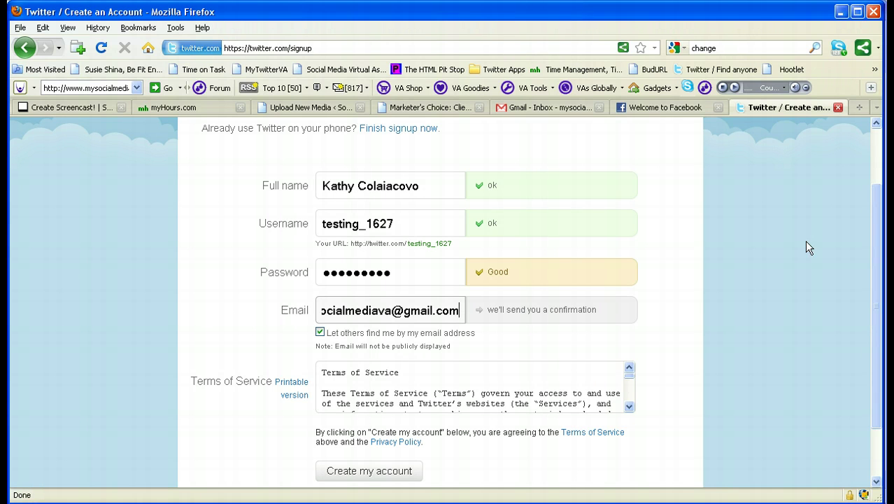
{"action": "scroll", "coordinate": [443, 396], "scroll_direction": "down", "scroll_amount": 1}
{"action": "scroll", "coordinate": [442, 396], "scroll_direction": "down", "scroll_amount": 8}
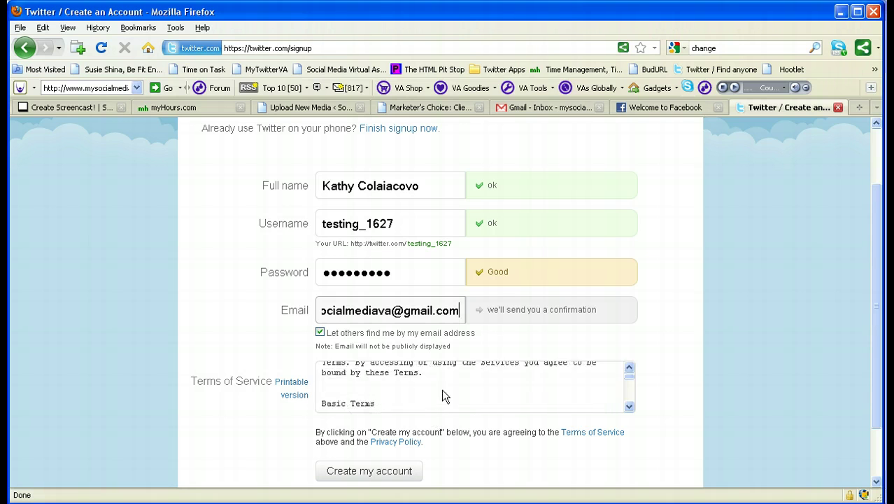
{"action": "scroll", "coordinate": [440, 389], "scroll_direction": "down", "scroll_amount": 5}
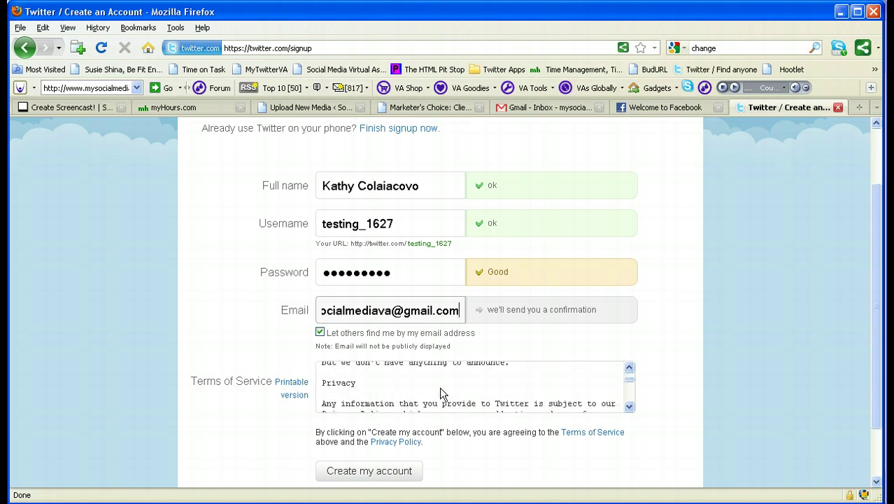
{"action": "scroll", "coordinate": [440, 389], "scroll_direction": "down", "scroll_amount": 5}
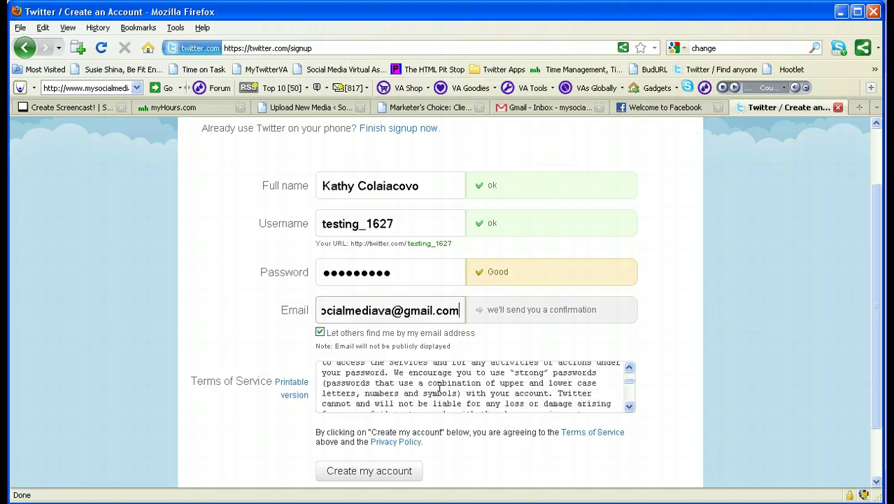
{"action": "scroll", "coordinate": [654, 453], "scroll_direction": "down", "scroll_amount": 2}
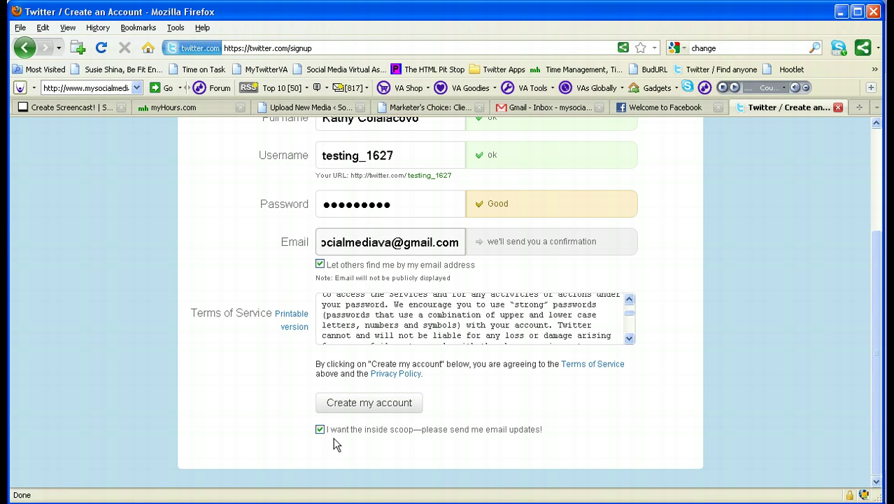
{"action": "left_click", "coordinate": [379, 412]}
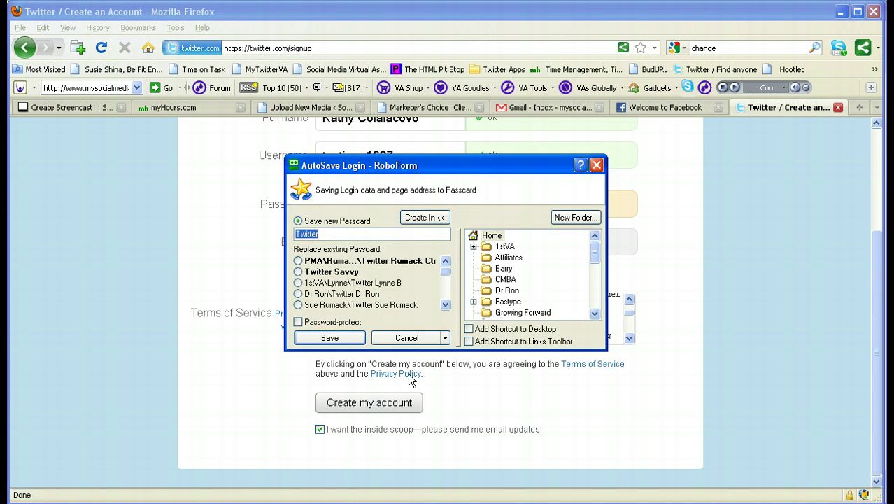
{"action": "left_click", "coordinate": [397, 336]}
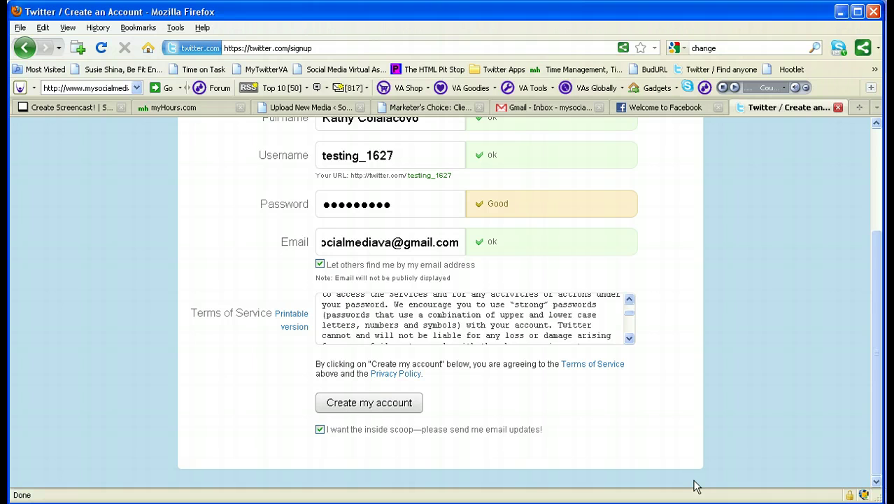
Step: Resubmit the signup form and answer the reCAPTCHA words to create the account
{"action": "left_click", "coordinate": [405, 405]}
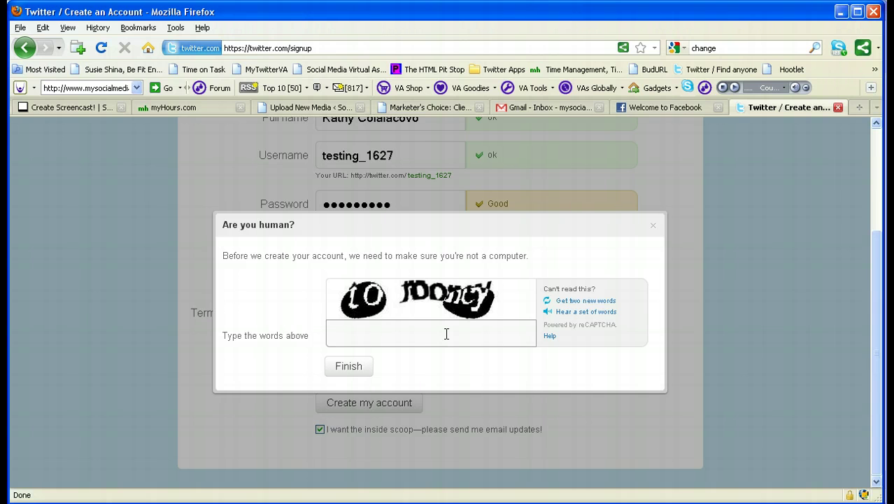
{"action": "type", "text": "to rooney"}
{"action": "left_click", "coordinate": [353, 367]}
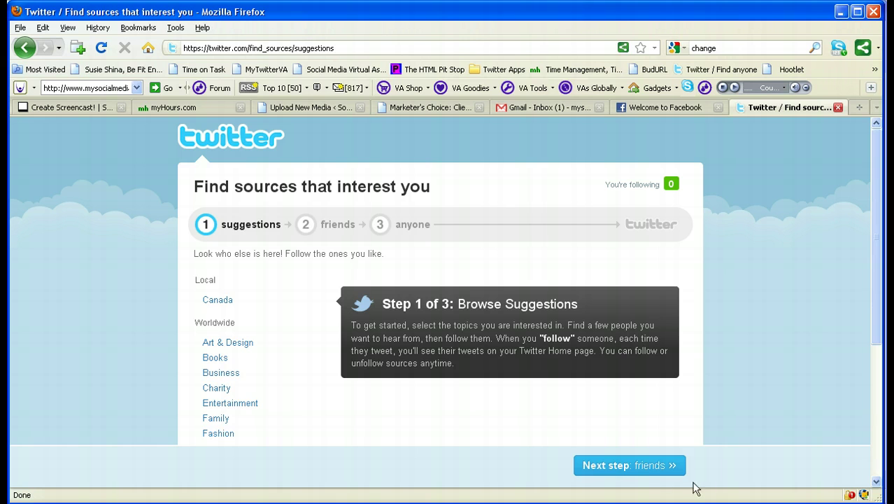
Step: Skip through the friends and others setup steps to the home page, then switch to Gmail
{"action": "left_click", "coordinate": [633, 469]}
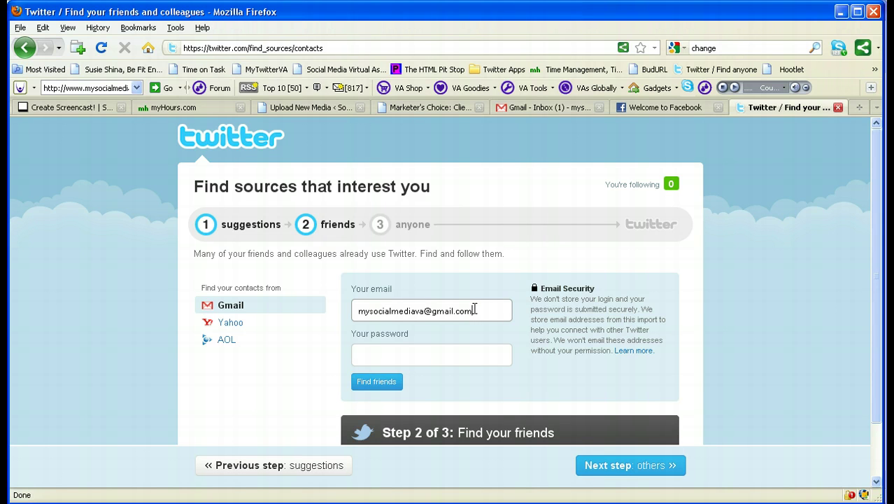
{"action": "left_click", "coordinate": [616, 464]}
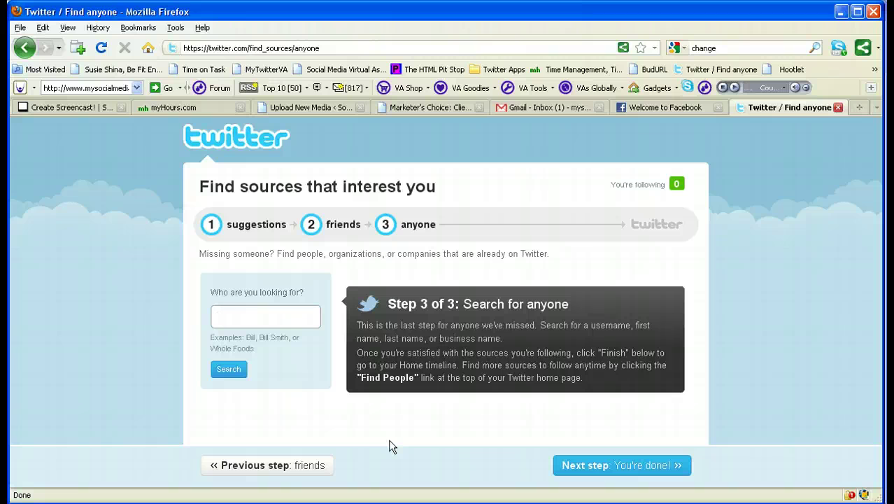
{"action": "left_click", "coordinate": [641, 467]}
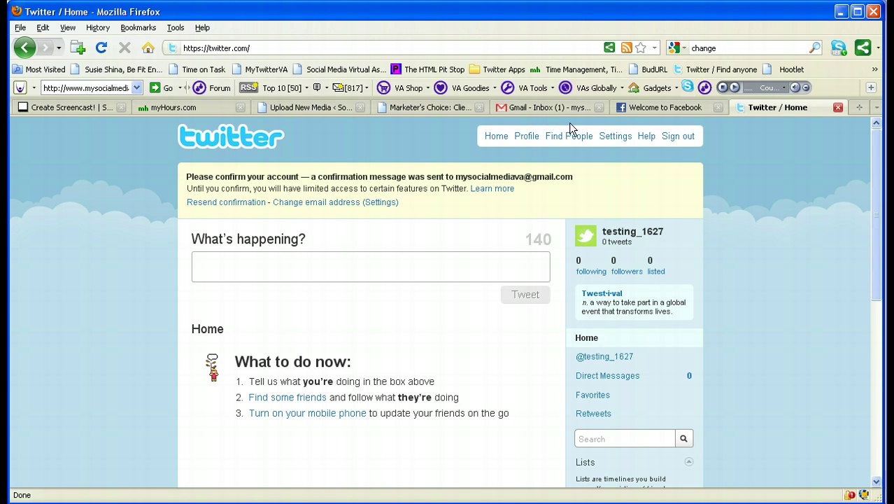
{"action": "left_click", "coordinate": [553, 108]}
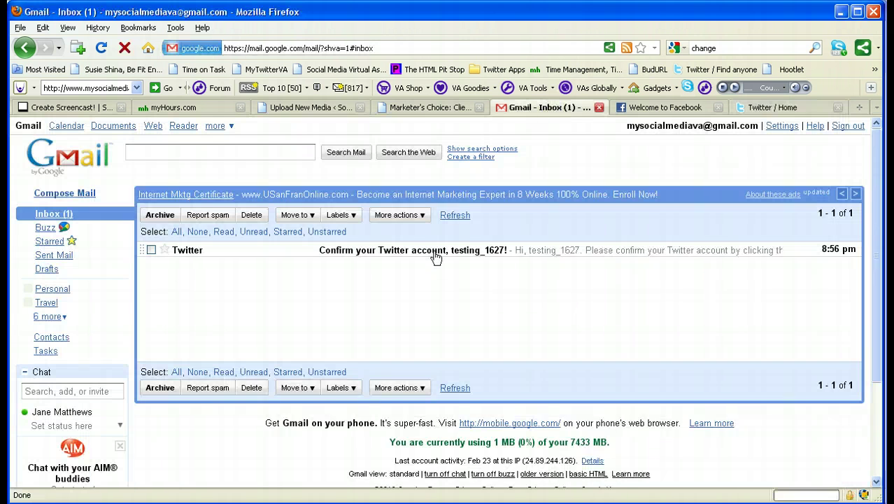
Step: Open the 'Confirm your Twitter account' email and follow its confirmation link
{"action": "left_click", "coordinate": [434, 250]}
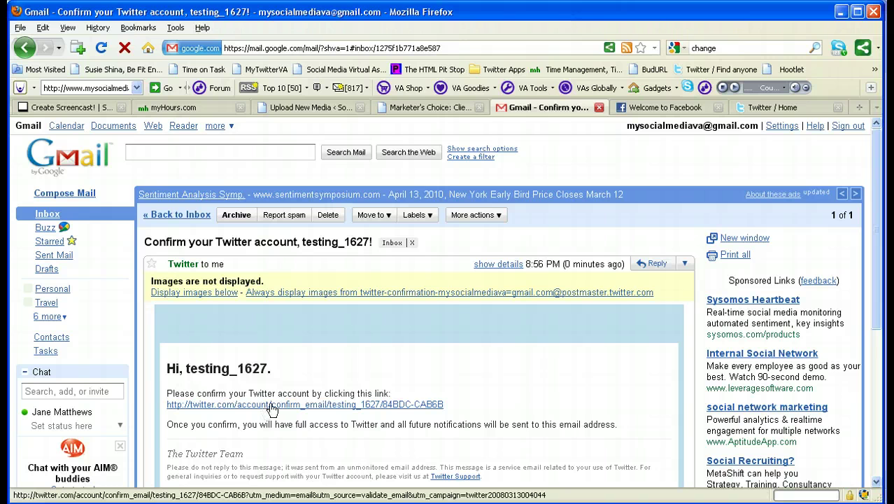
{"action": "left_click", "coordinate": [271, 405]}
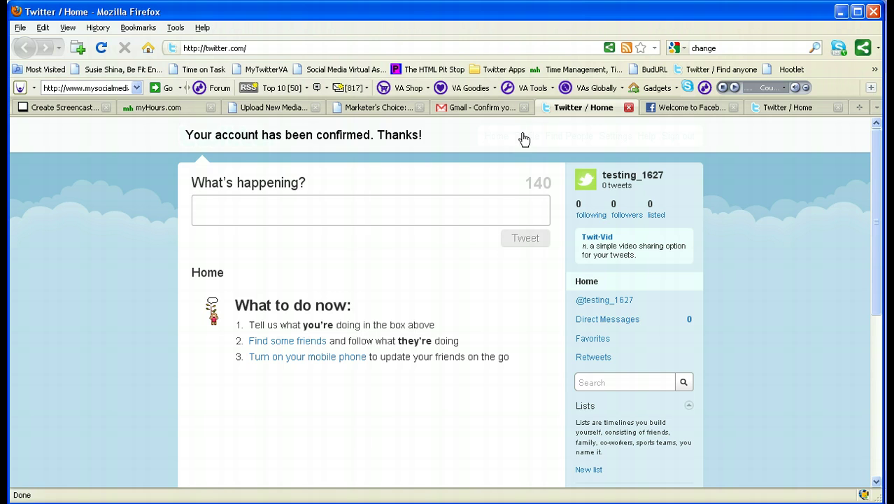
Step: Reload Twitter's home page via Home so the confirmation banner disappears
{"action": "left_click", "coordinate": [496, 139]}
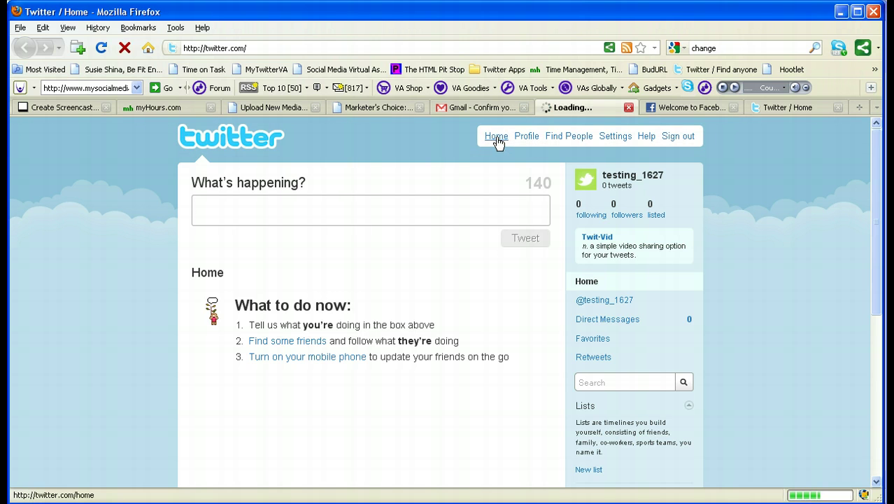
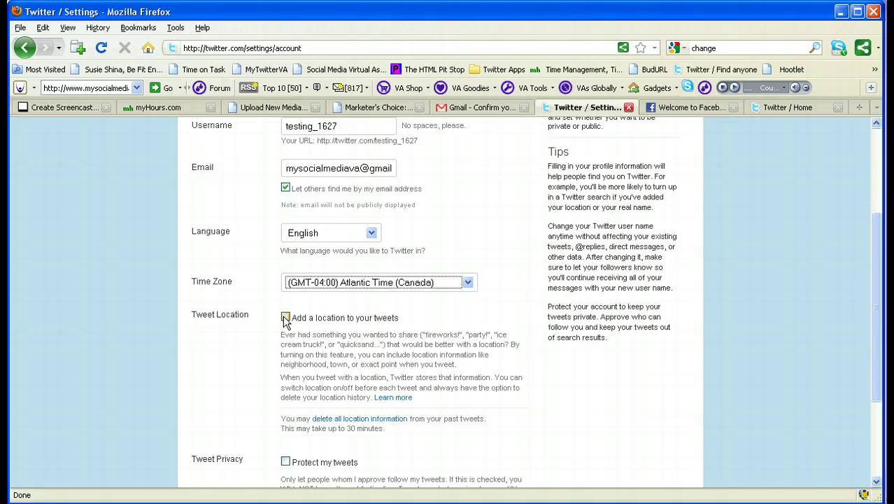
Step: Check 'Add a location to your tweets' under Tweet Location, leaving tweet privacy off
{"action": "left_click", "coordinate": [285, 319]}
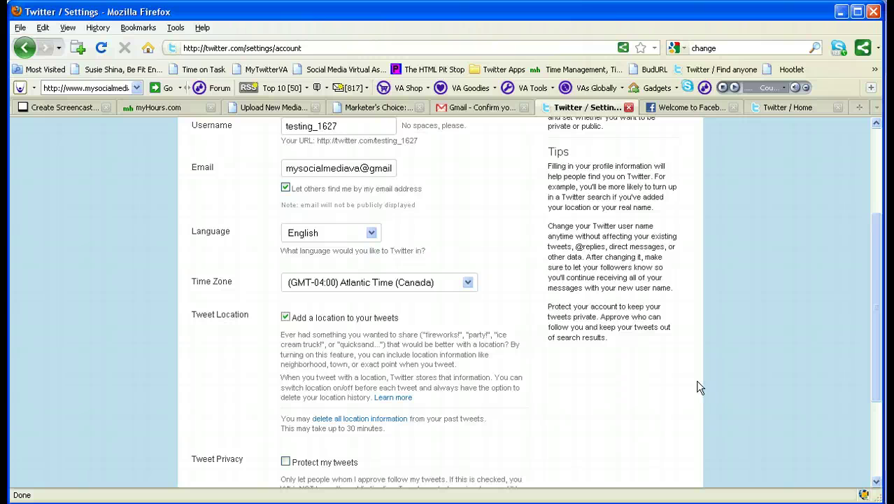
{"action": "scroll", "coordinate": [697, 391], "scroll_direction": "down", "scroll_amount": 3}
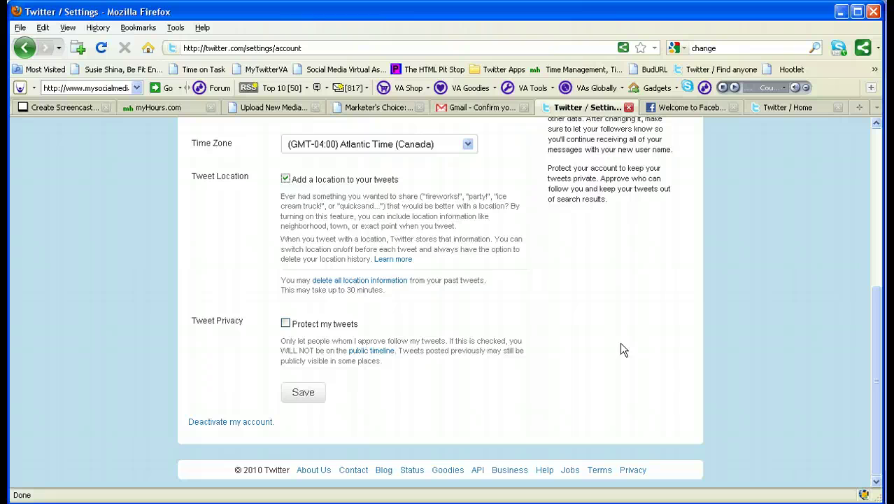
Step: Save the account settings, re-entering the account password in the Save account changes dialog
{"action": "left_click", "coordinate": [303, 396]}
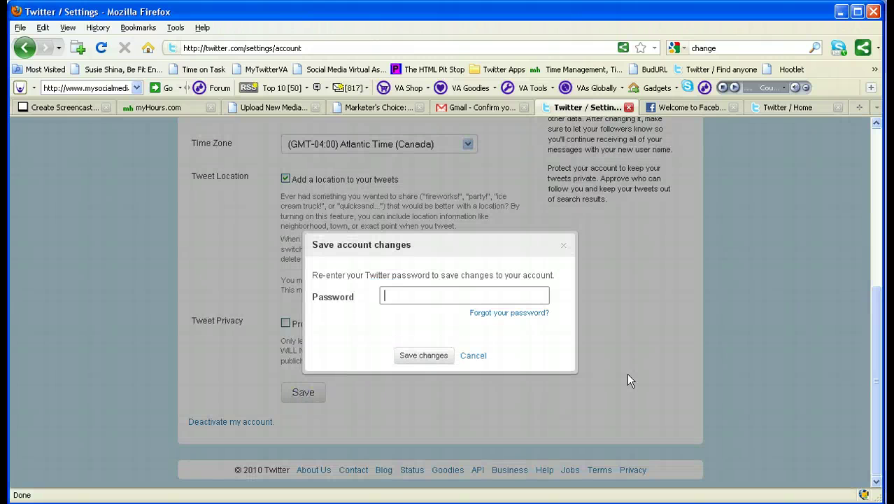
{"action": "type", "text": "*********"}
{"action": "key", "text": "BackSpace"}
{"action": "key", "text": "BackSpace"}
{"action": "key", "text": "BackSpace"}
{"action": "type", "text": "****"}
{"action": "left_click", "coordinate": [412, 357]}
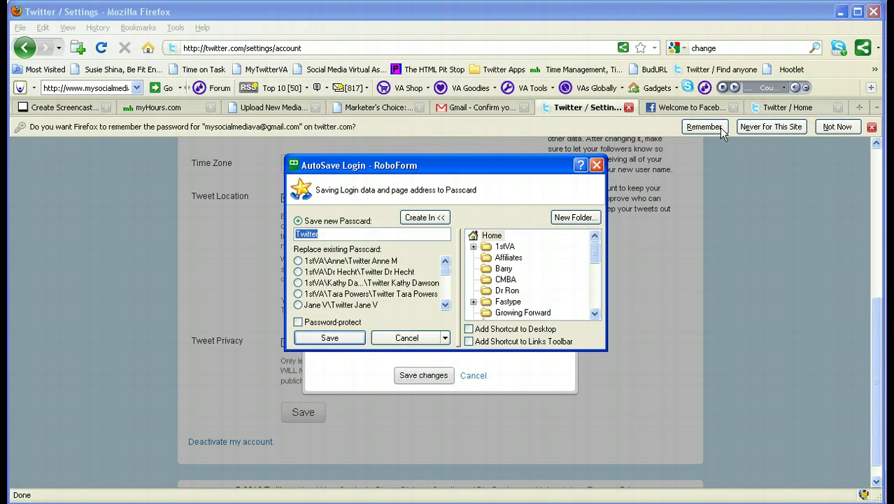
Step: Decline the RoboForm password prompt and finish with Save changes
{"action": "left_click", "coordinate": [820, 133]}
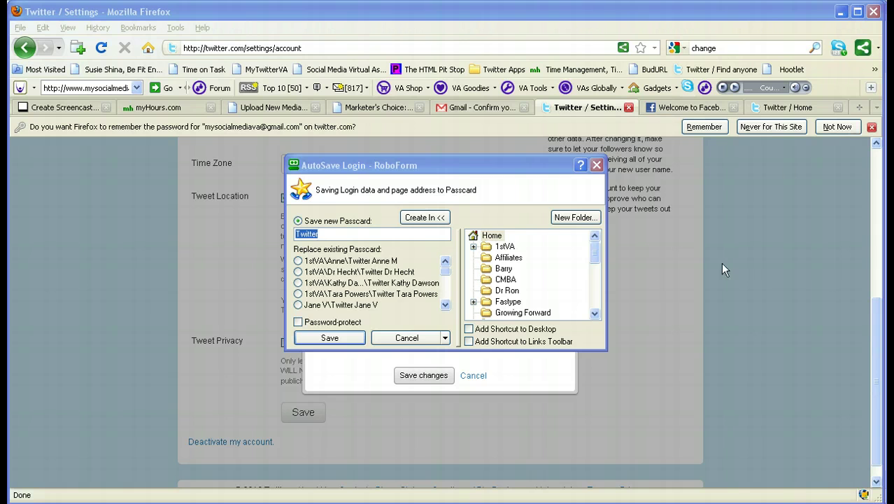
{"action": "left_click", "coordinate": [412, 339]}
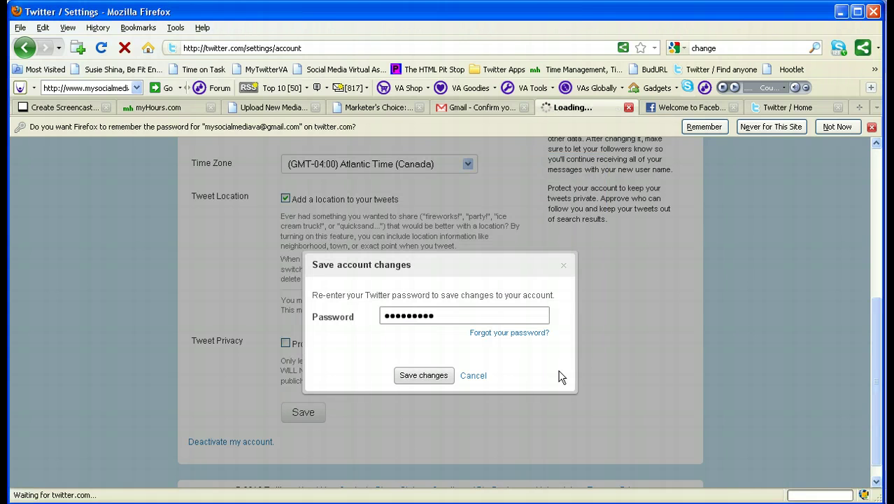
{"action": "left_click", "coordinate": [420, 375]}
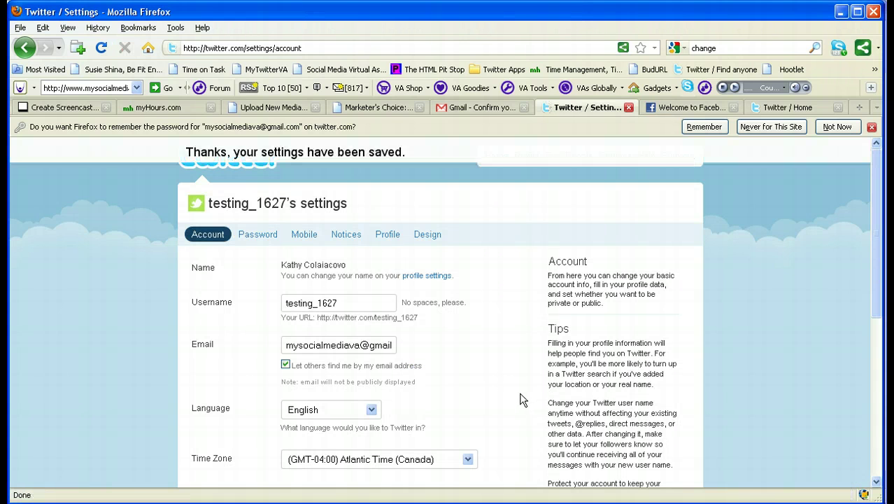
Step: Let Firefox remember the Twitter login, then go to the Profile settings page
{"action": "left_click", "coordinate": [702, 126]}
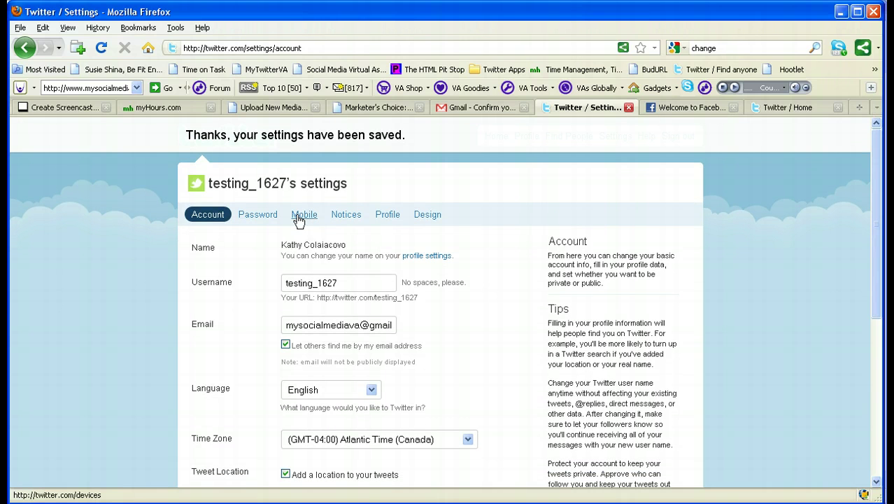
{"action": "left_click", "coordinate": [403, 216]}
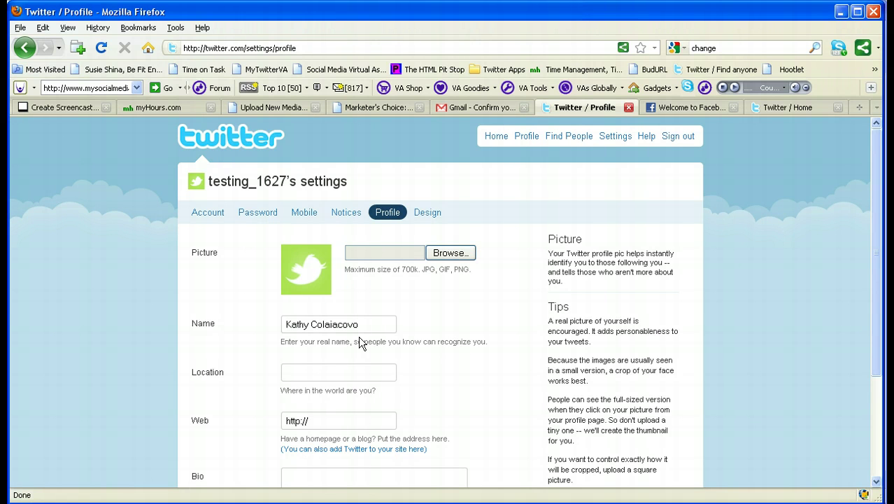
Step: Enter 'Halifax, NS' as the profile location and mysocialmediava.com as the website
{"action": "left_click", "coordinate": [344, 374]}
{"action": "type", "text": "Halifax, NS"}
{"action": "left_click", "coordinate": [374, 422]}
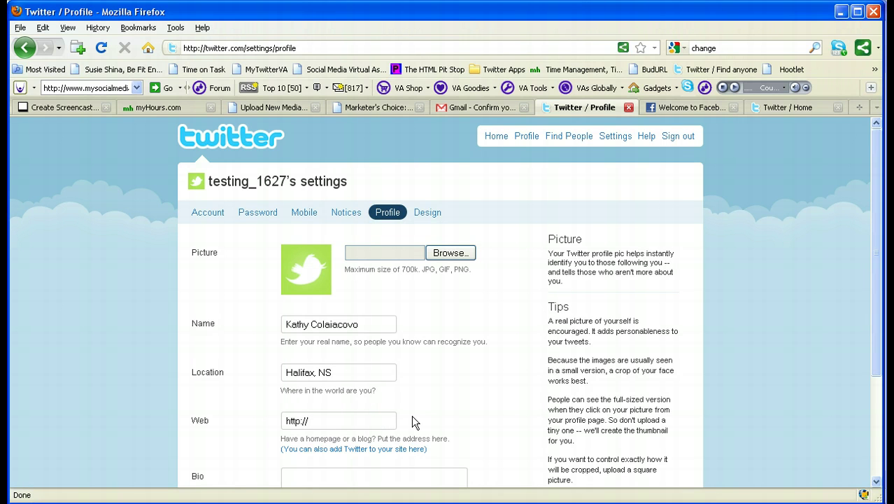
{"action": "type", "text": "ww.mysocialmeduia"}
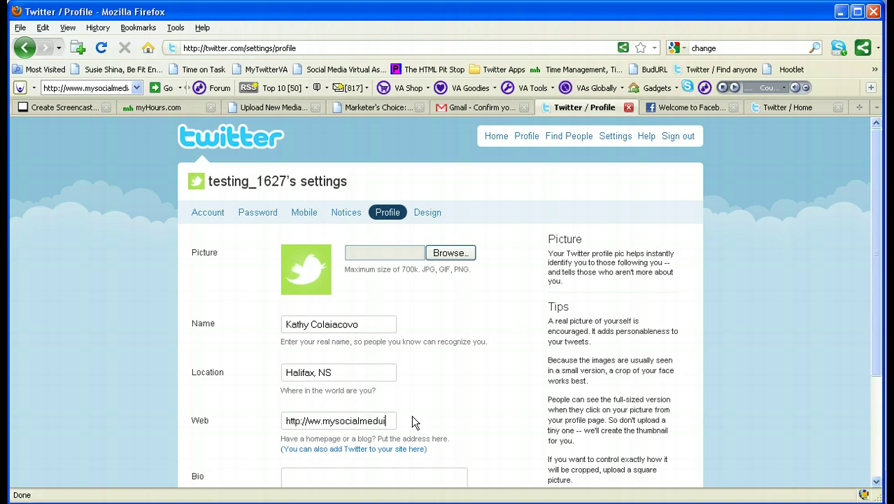
{"action": "key", "text": "BackSpace"}
{"action": "key", "text": "BackSpace"}
{"action": "type", "text": "iava.com"}
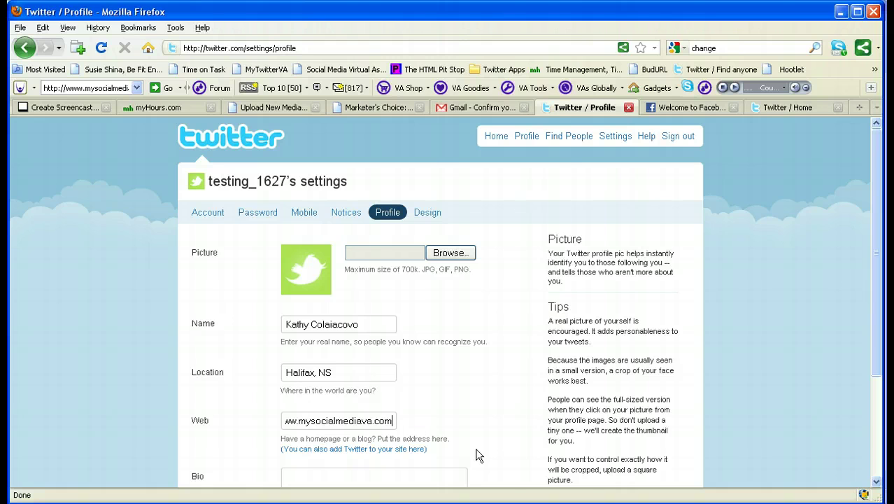
{"action": "scroll", "coordinate": [478, 454], "scroll_direction": "down", "scroll_amount": 2}
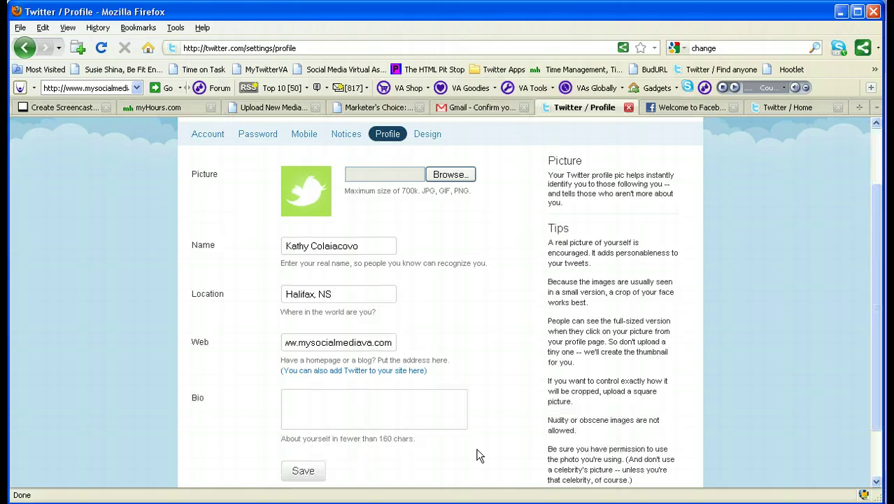
Step: Write the bio '160 characters use keywords.'
{"action": "left_click", "coordinate": [424, 410]}
{"action": "type", "text": "160 charact"}
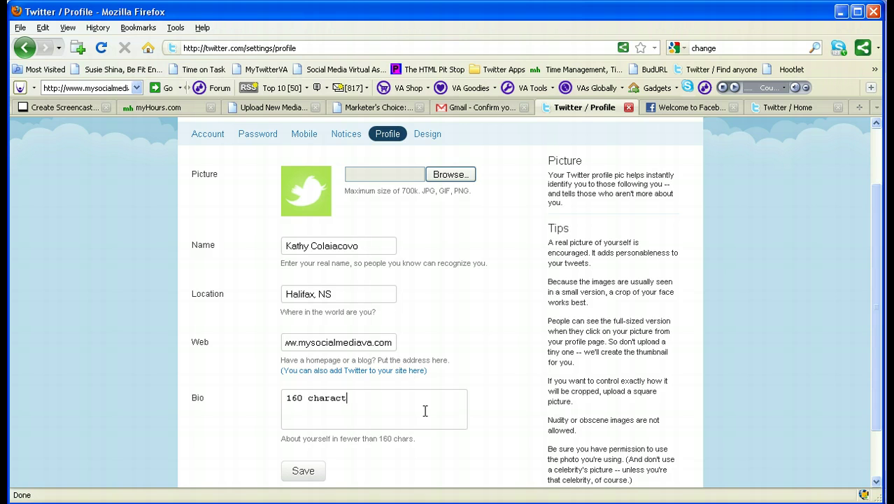
{"action": "key", "text": "BackSpace"}
{"action": "type", "text": "hters"}
{"action": "key", "text": "Left"}
{"action": "key", "text": "Left"}
{"action": "key", "text": "Left"}
{"action": "key", "text": "Left"}
{"action": "key", "text": "Left"}
{"action": "key", "text": "Left"}
{"action": "key", "text": "Delete"}
{"action": "key", "text": "Right"}
{"action": "key", "text": "Right"}
{"action": "key", "text": "Right"}
{"action": "key", "text": "Right"}
{"action": "type", "text": "use keywords."}
{"action": "scroll", "coordinate": [492, 404], "scroll_direction": "down", "scroll_amount": 3}
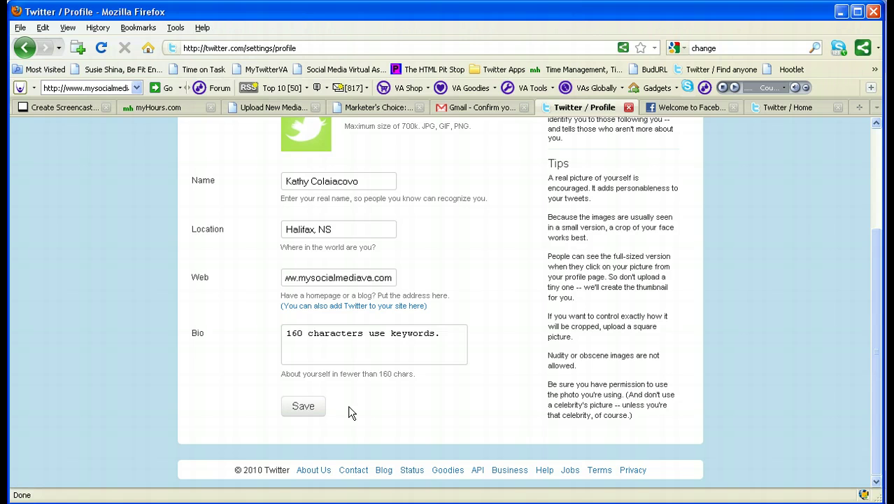
Step: Save the Profile settings with location, website and bio, then view the public profile page
{"action": "left_click", "coordinate": [312, 410]}
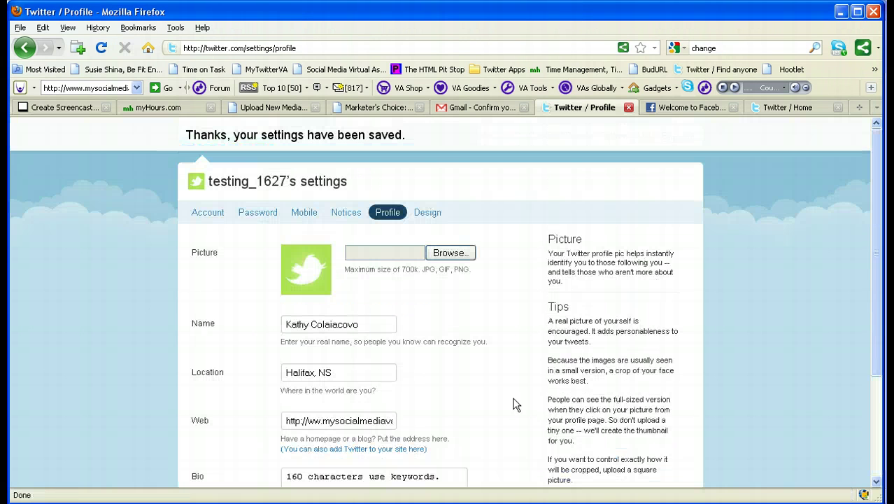
{"action": "left_click", "coordinate": [528, 138]}
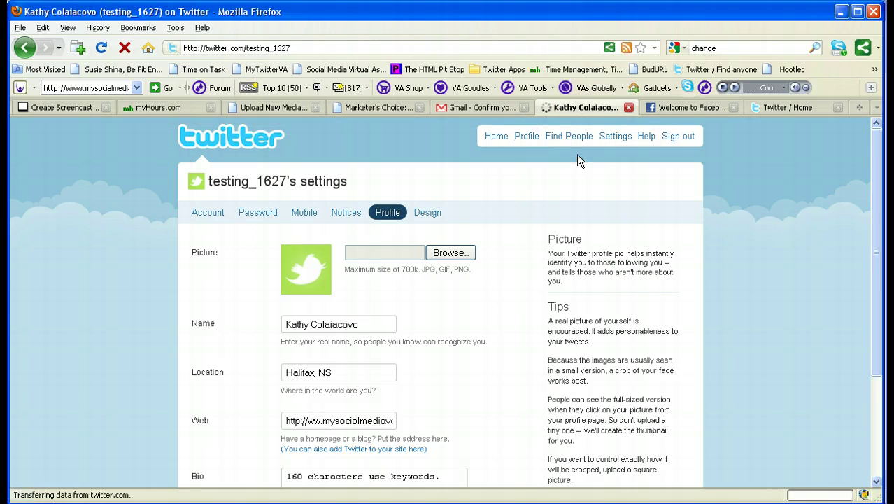